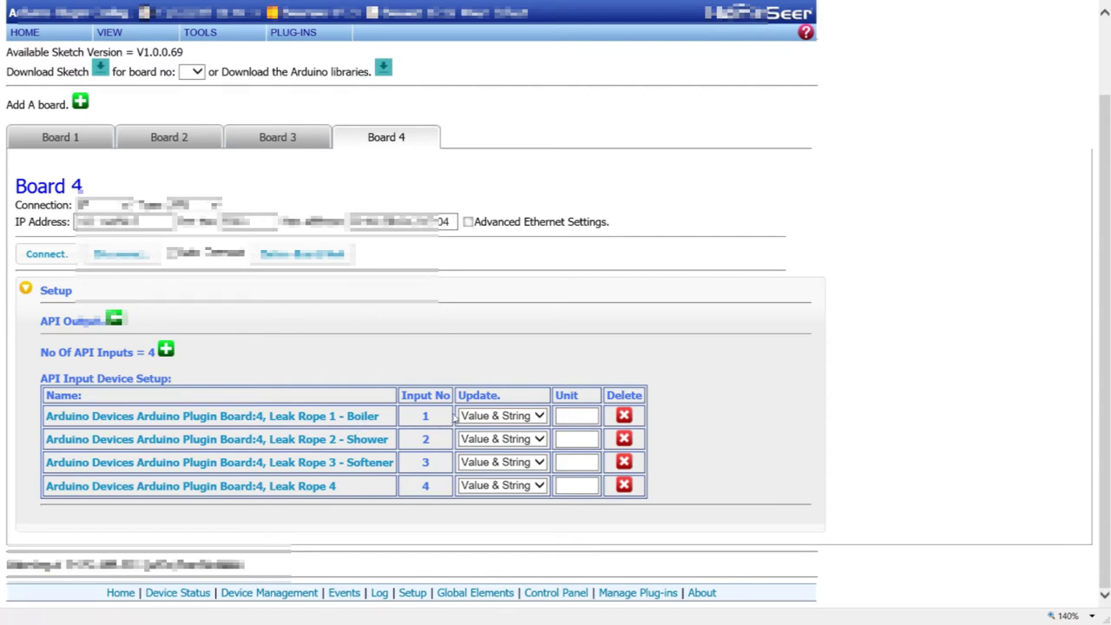
Step: In the device list, open the Leak Rope 2 - Shower device and view its Arduino Plugin settings and status graphics
mouse_move(662, 6)
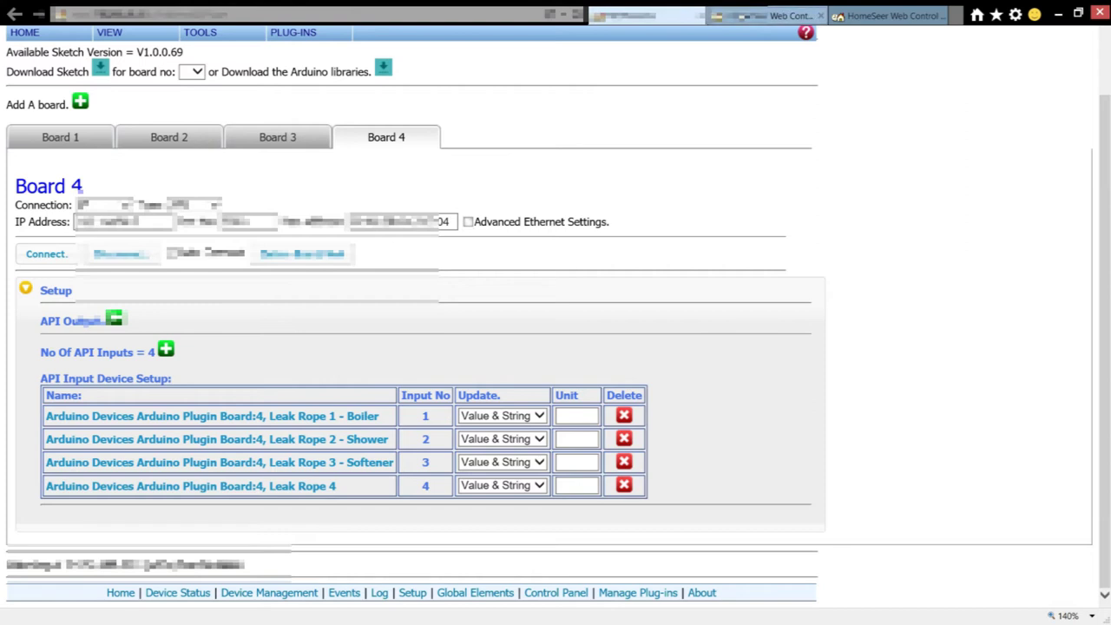
click(738, 16)
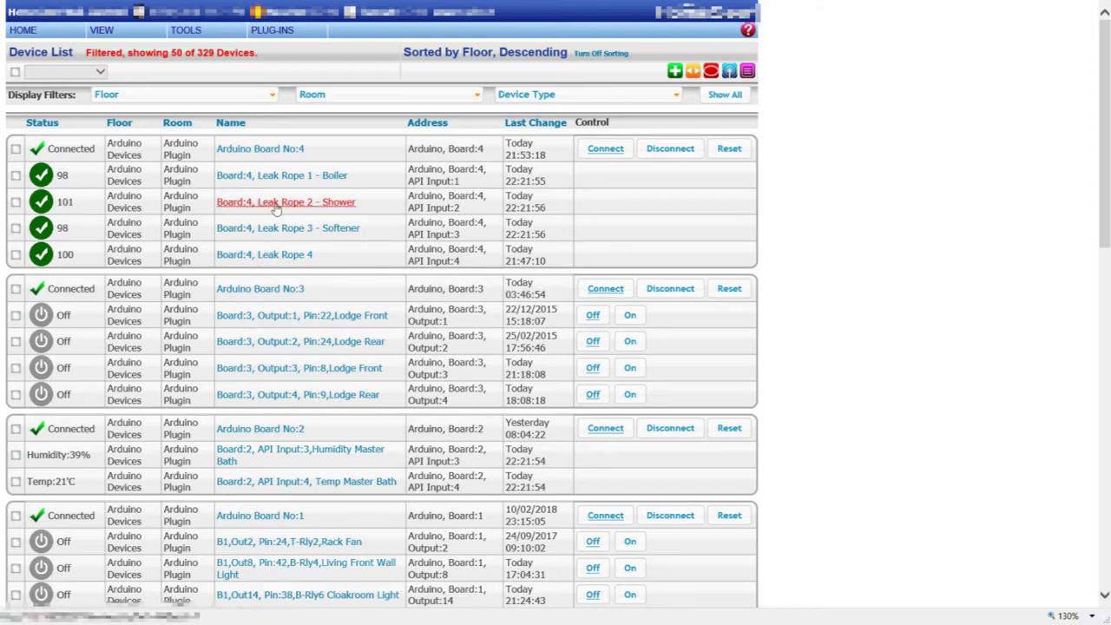
click(272, 205)
click(356, 57)
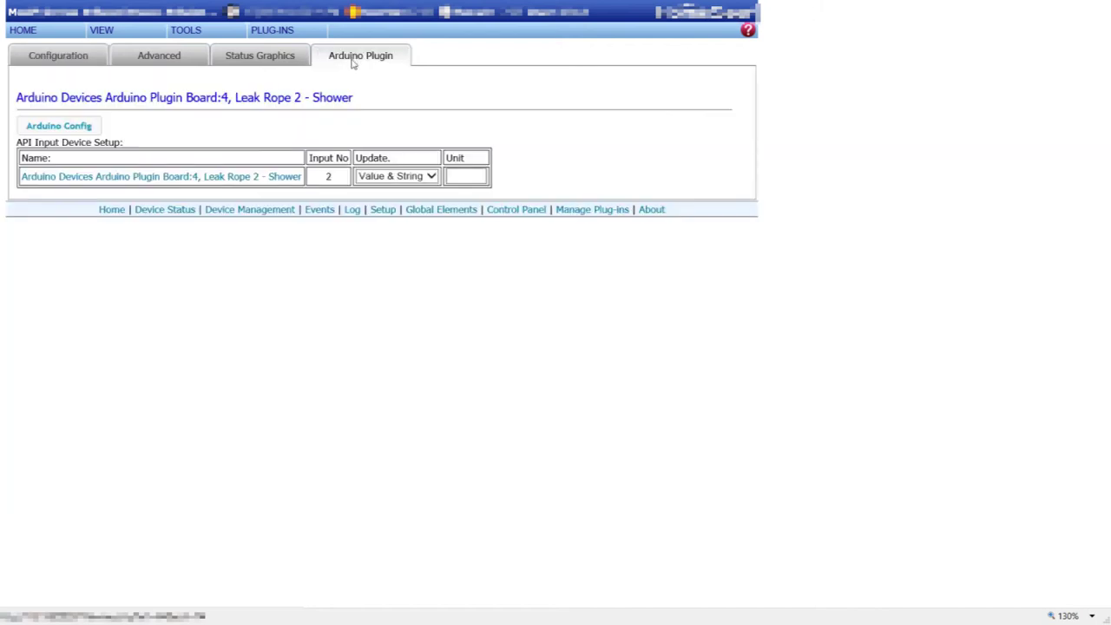
click(267, 57)
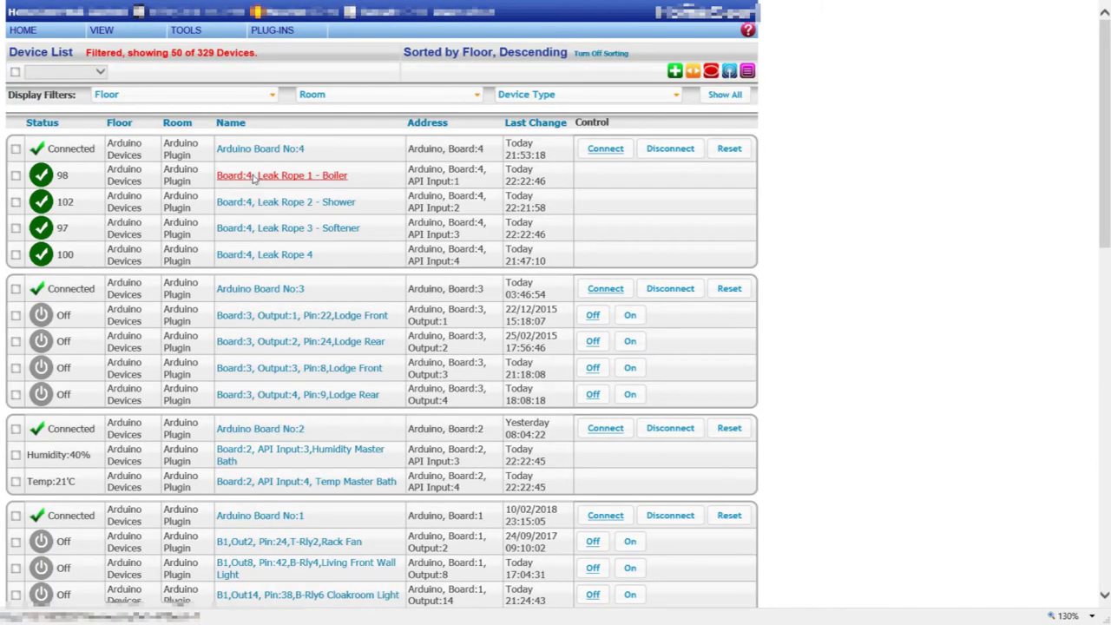
Step: Review the status graphics and their value ranges for the Leak Rope 1 - Boiler device, and return to the device list
click(253, 176)
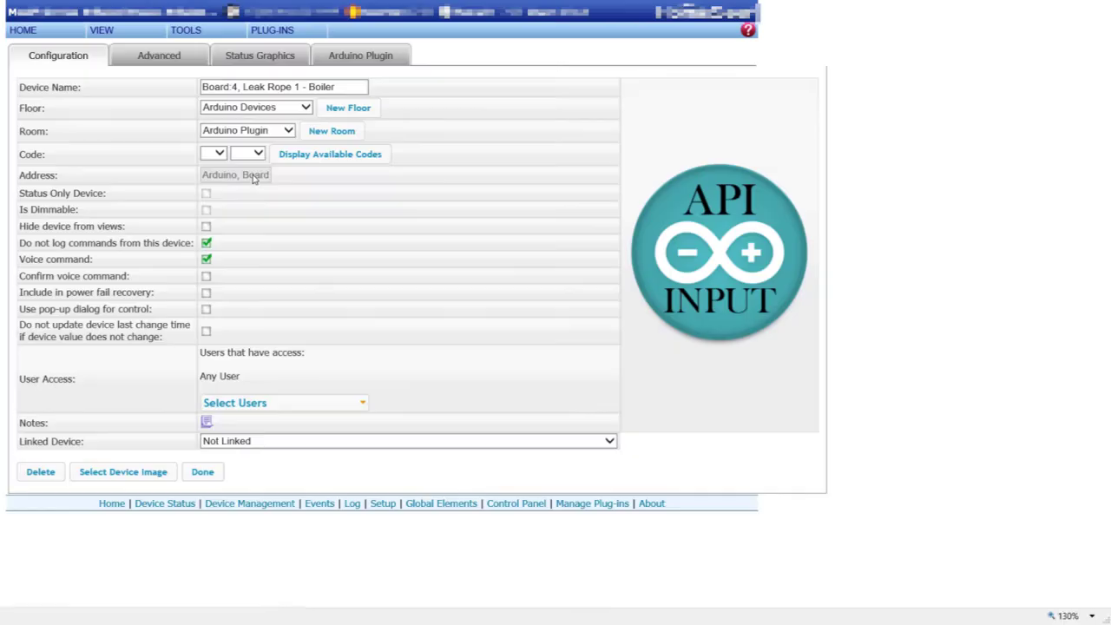
click(274, 60)
scroll(213, 312, down, 2)
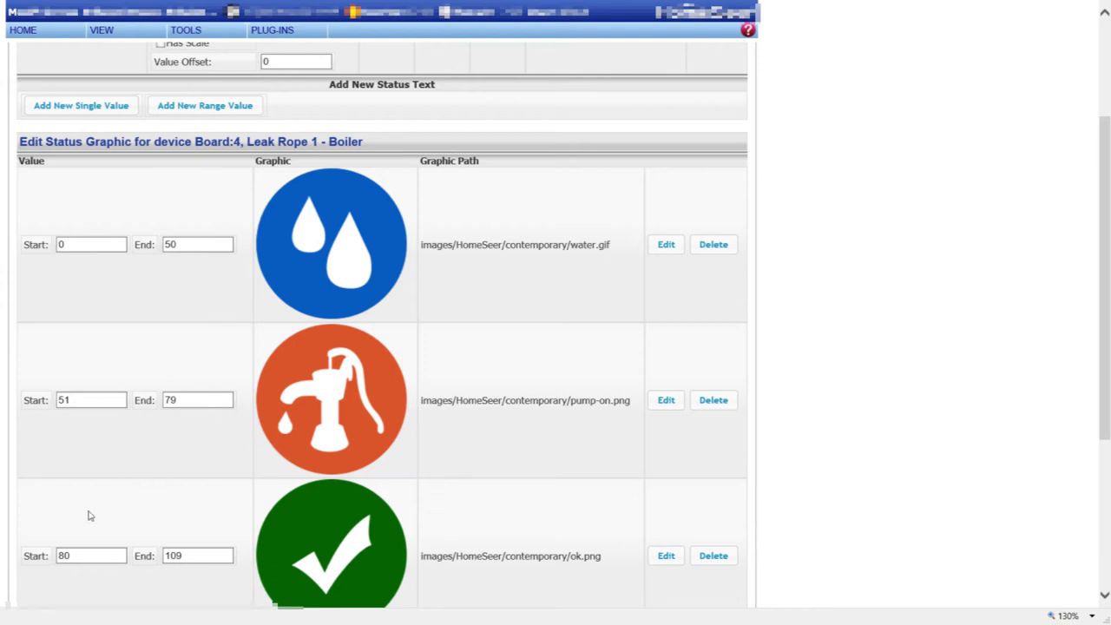
scroll(299, 473, down, 2)
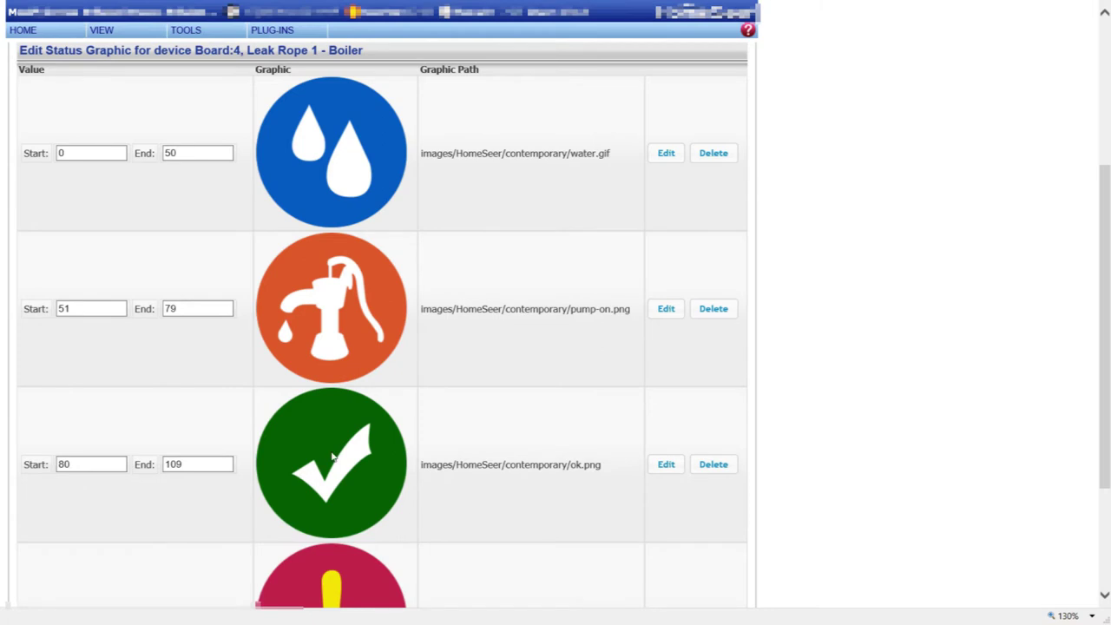
scroll(332, 457, down, 4)
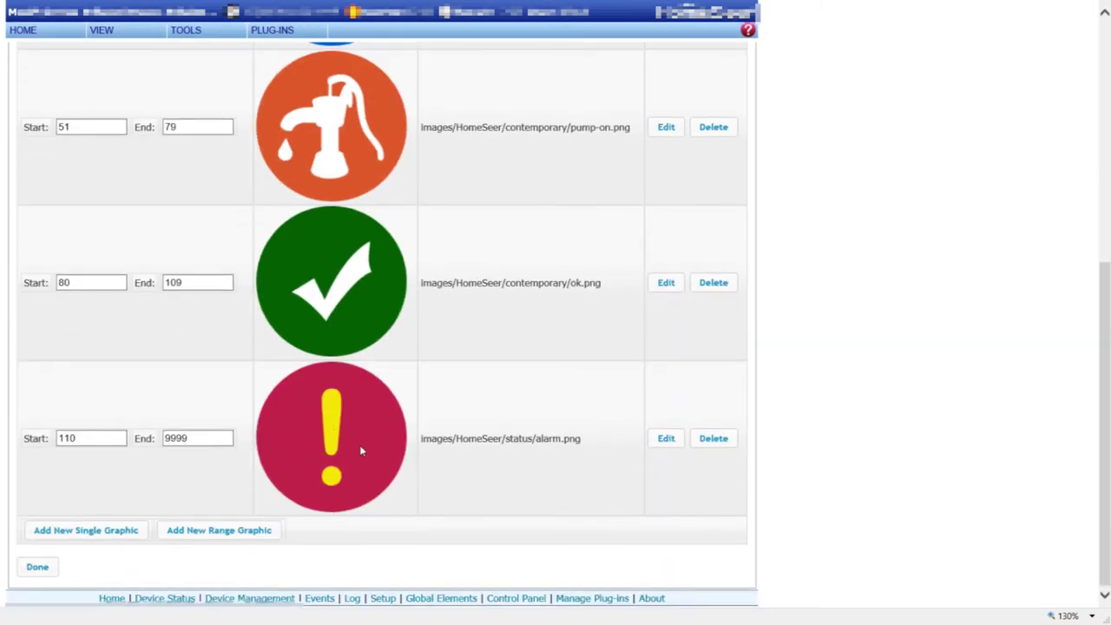
click(52, 568)
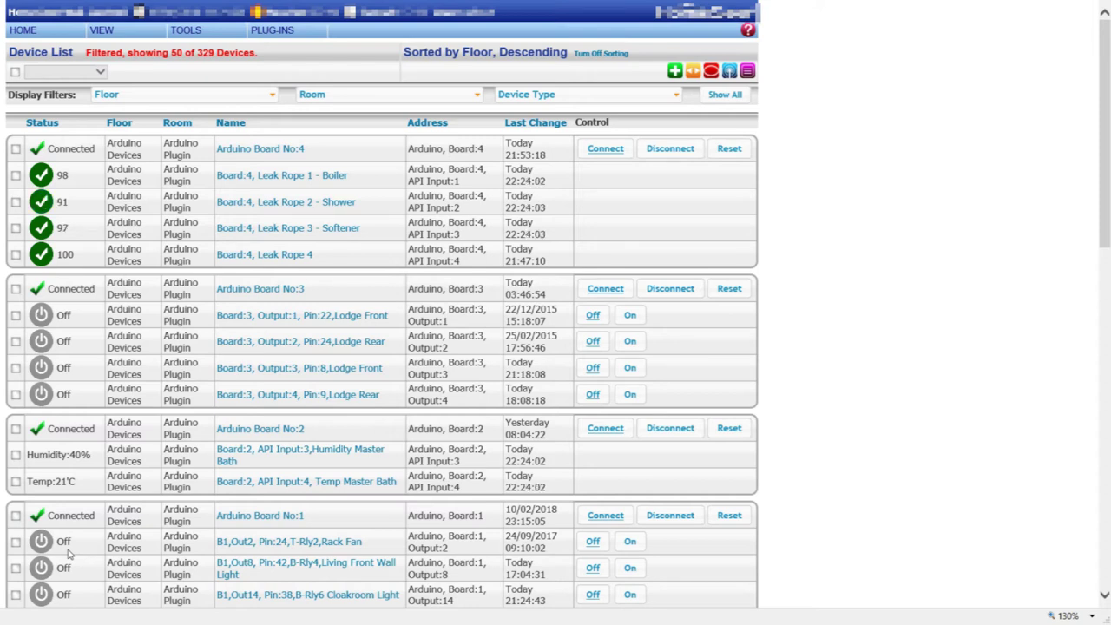
Step: Expand the Leak Rope 1 - Boiler - Alarm event in the Water Leak group and review its trigger and actions
mouse_move(472, 4)
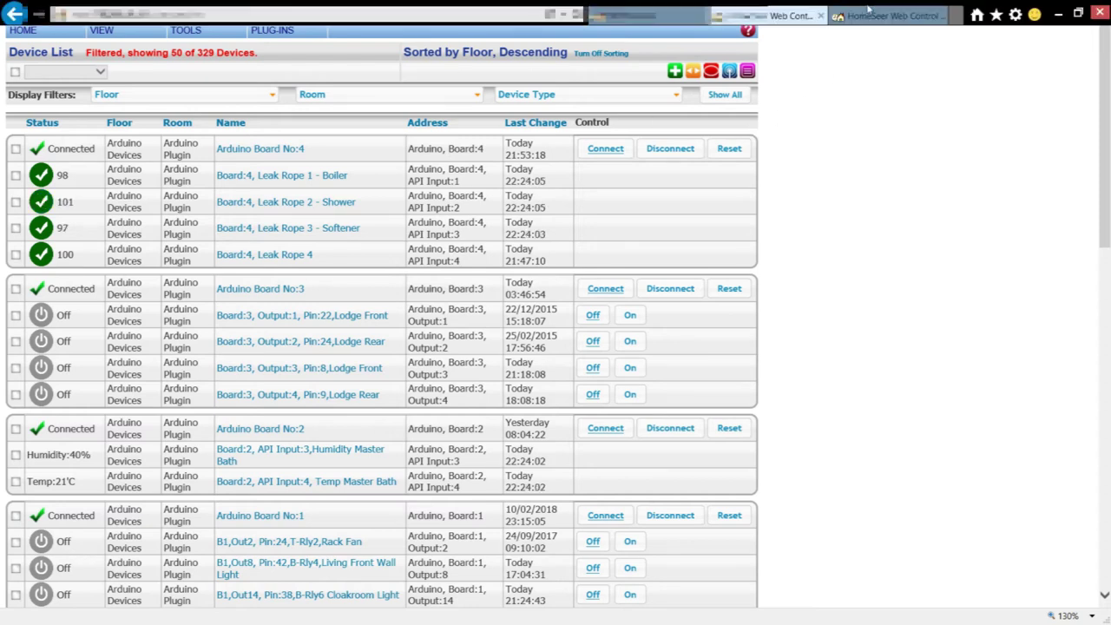
click(868, 12)
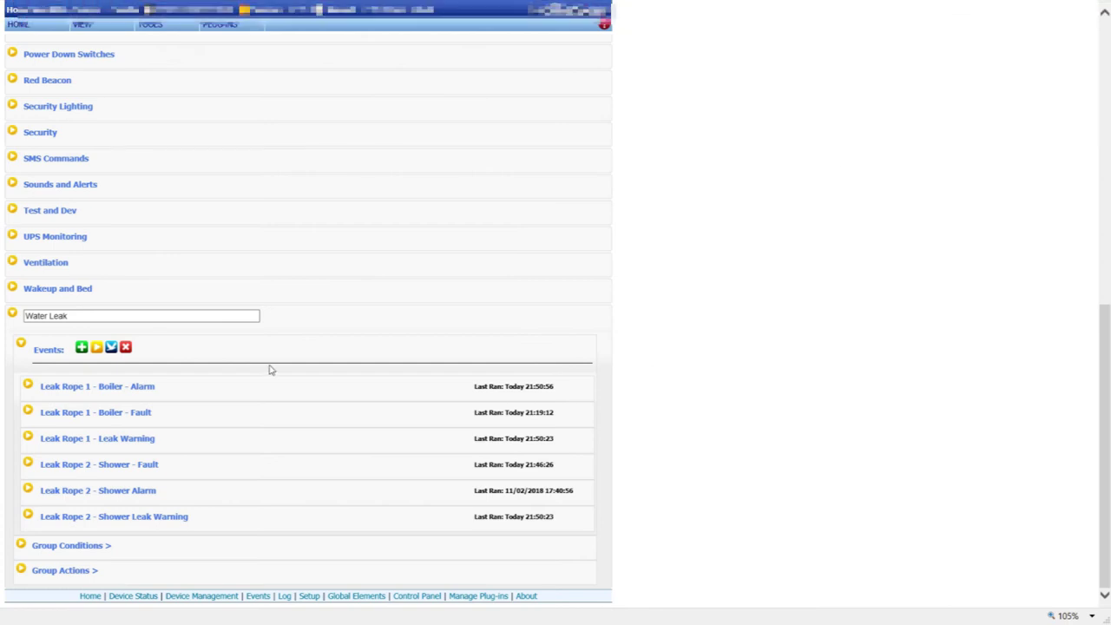
click(27, 387)
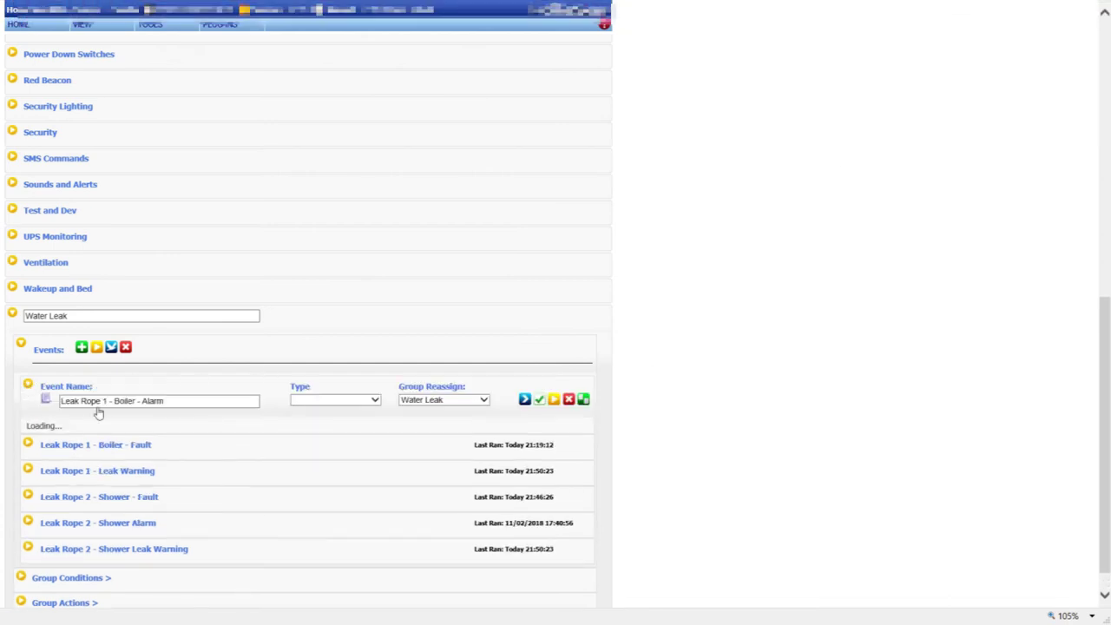
scroll(119, 419, down, 2)
scroll(119, 418, down, 2)
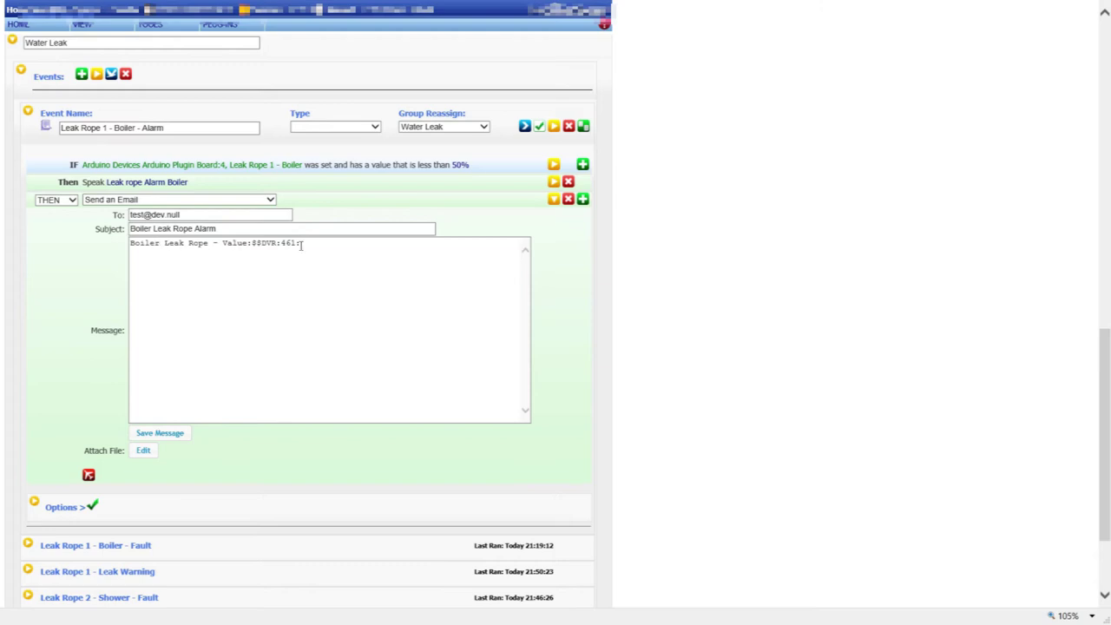
Step: Examine the $$DVR:461: replacement variable in the alarm event's email message without editing it
drag(300, 244, 257, 244)
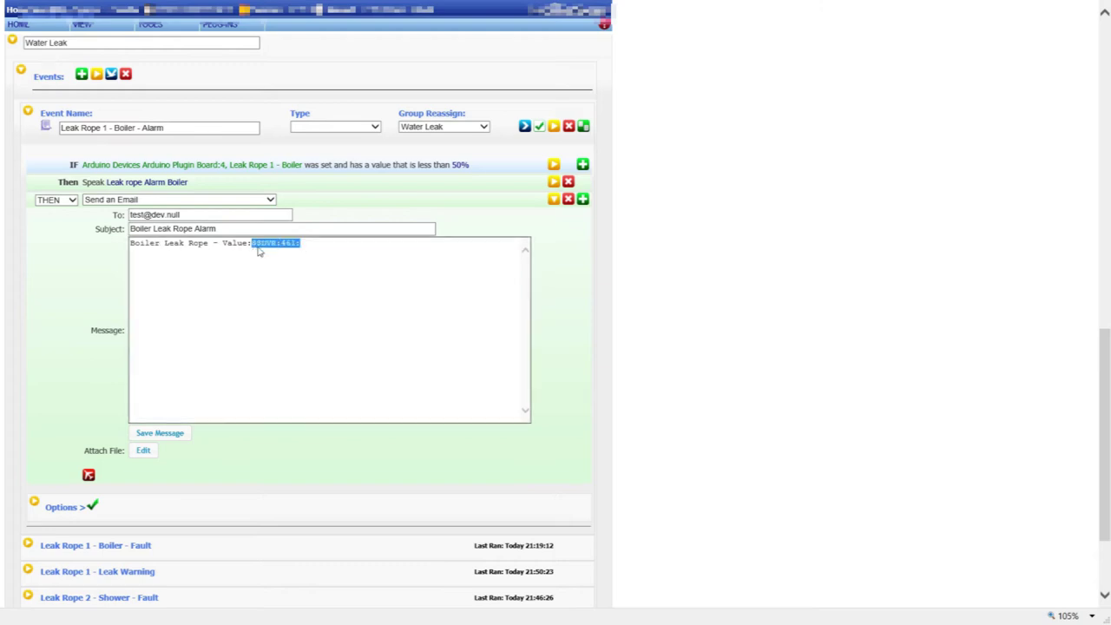
click(289, 244)
double_click(289, 244)
drag(297, 246, 254, 247)
click(580, 367)
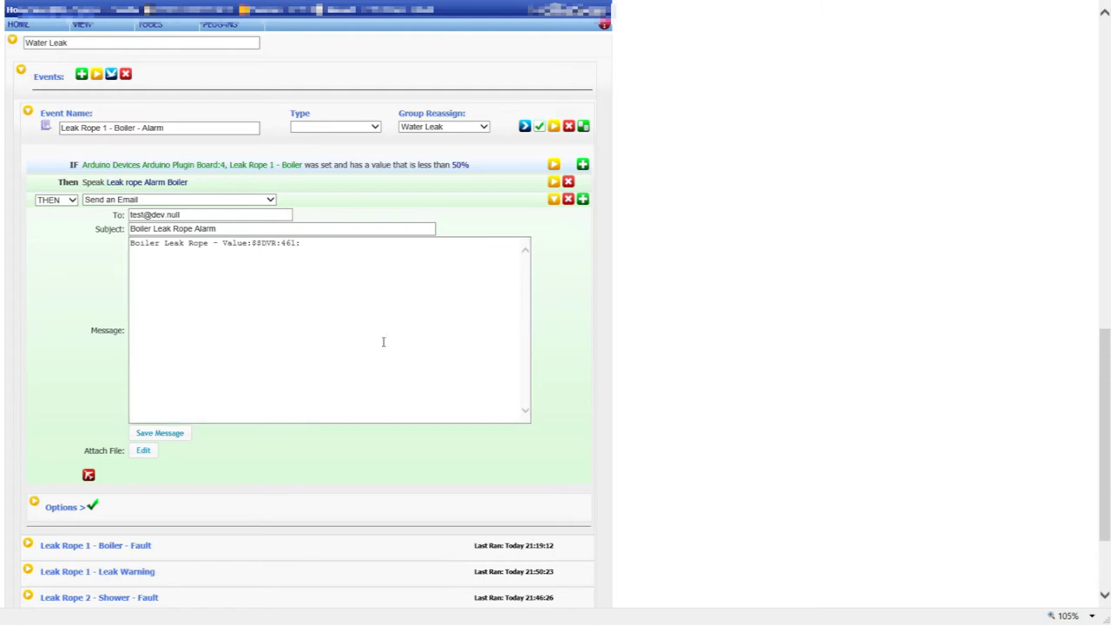
scroll(382, 342, up, 4)
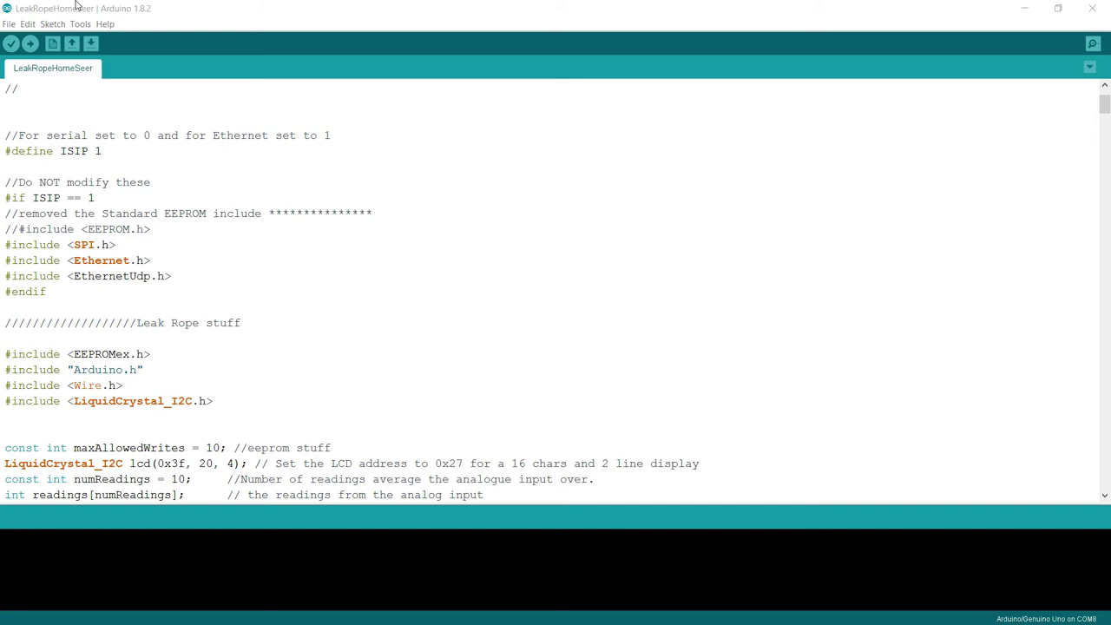
Step: Look through the includes, LCD, buzzer and rope declarations of the LeakRopeHomeSeer sketch, and close its window
scroll(165, 274, down, 2)
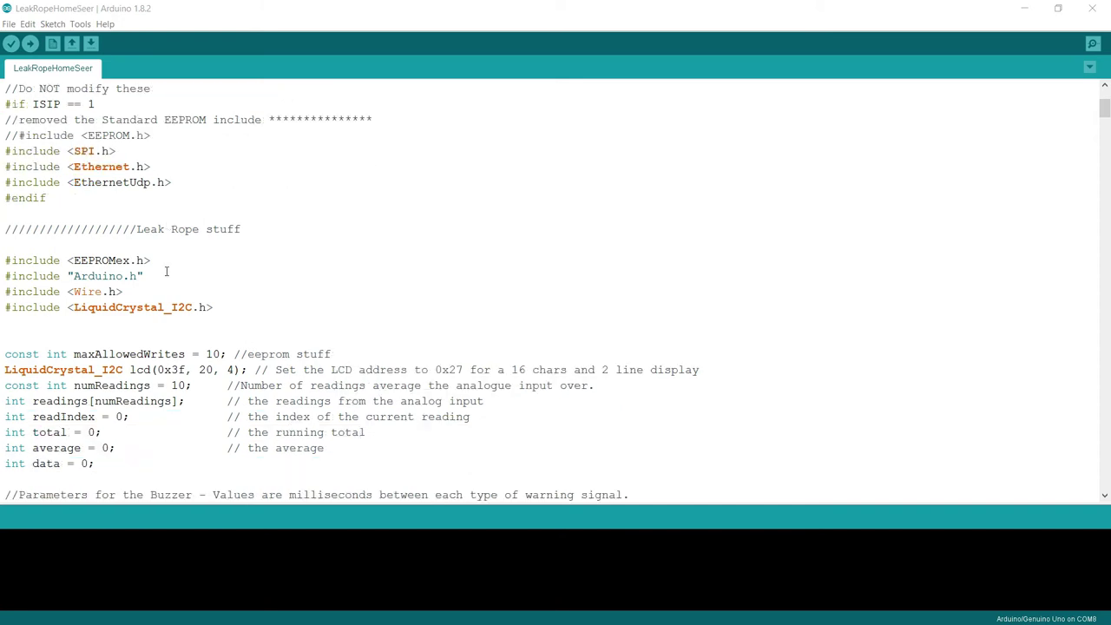
scroll(165, 271, down, 4)
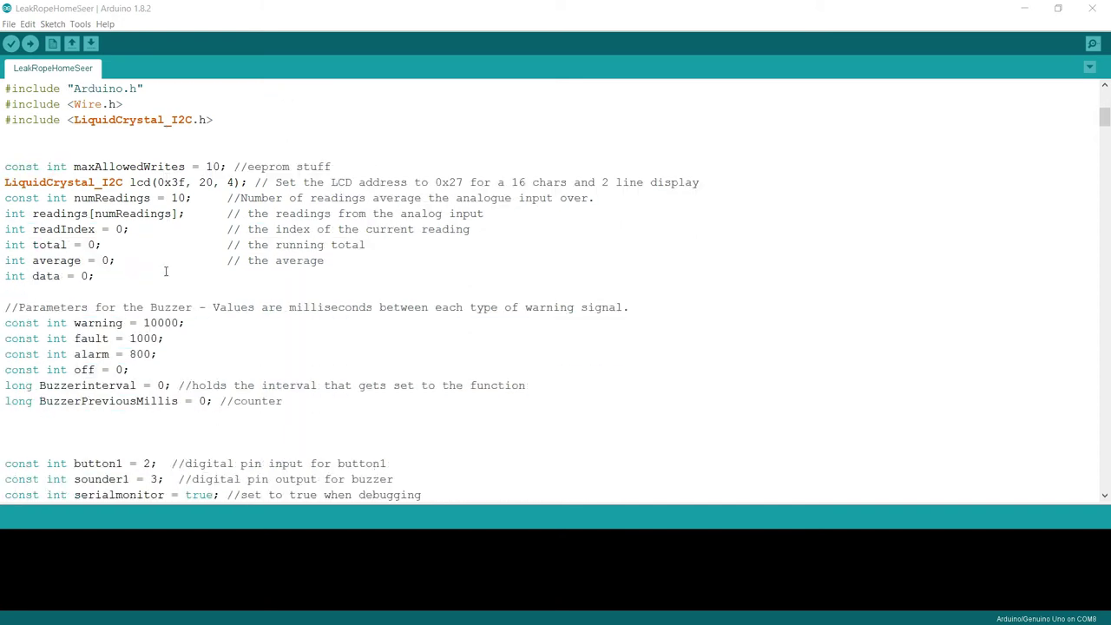
scroll(166, 271, down, 3)
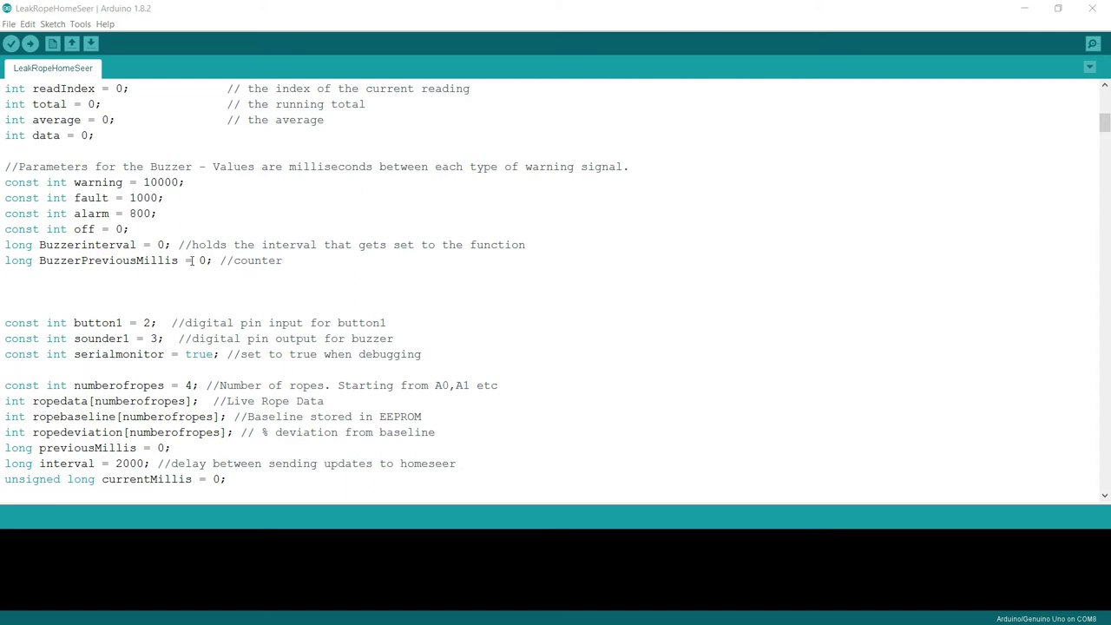
scroll(191, 260, up, 4)
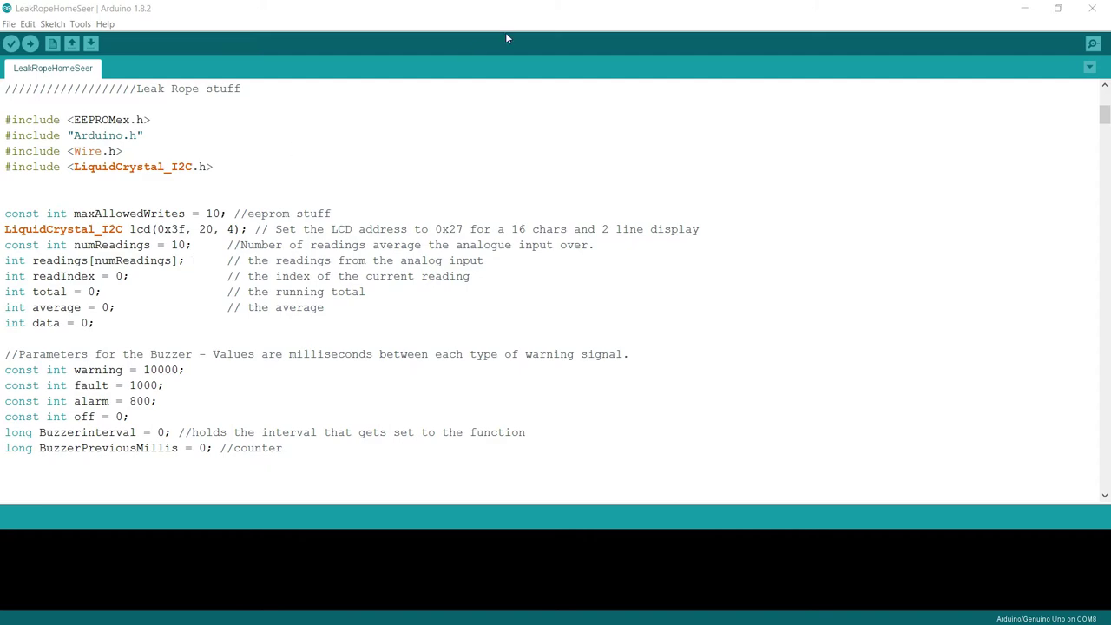
click(1094, 13)
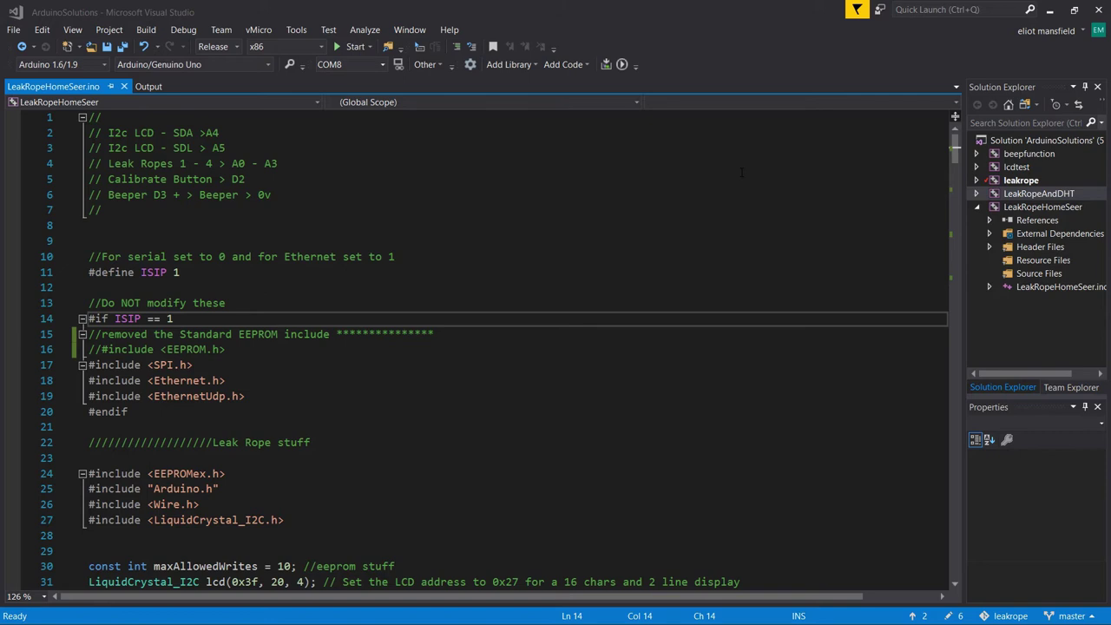
Step: Delete the semicolon after maxAllowedWrites = 10 on line 30, inspect the error details on LiquidCrystal_I2C, and restore the semicolon
scroll(289, 401, down, 2)
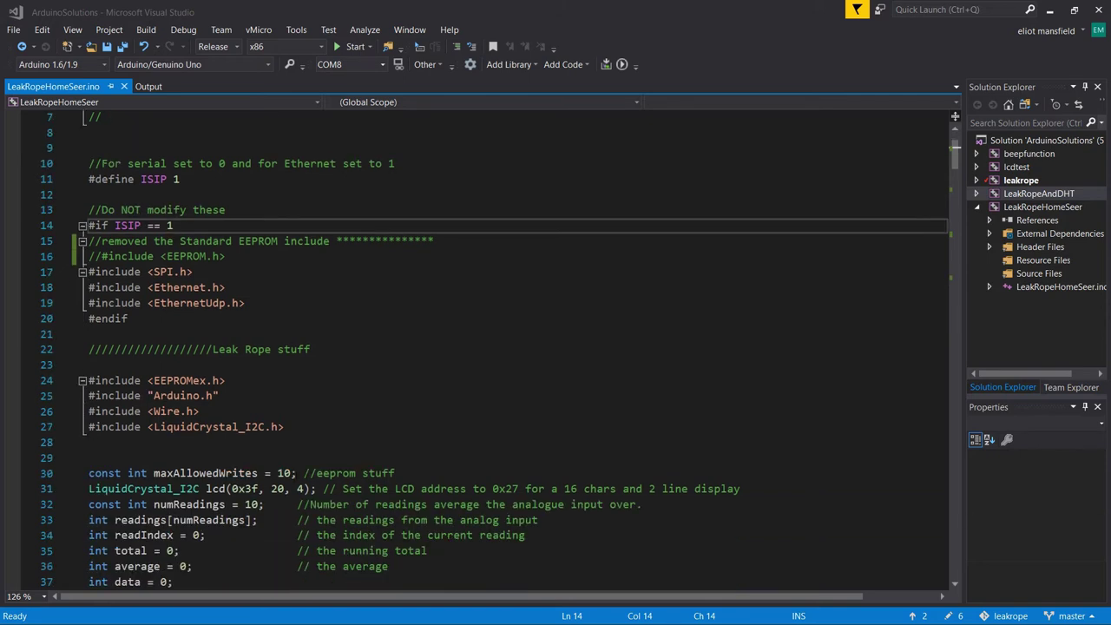
click(297, 473)
key(BackSpace)
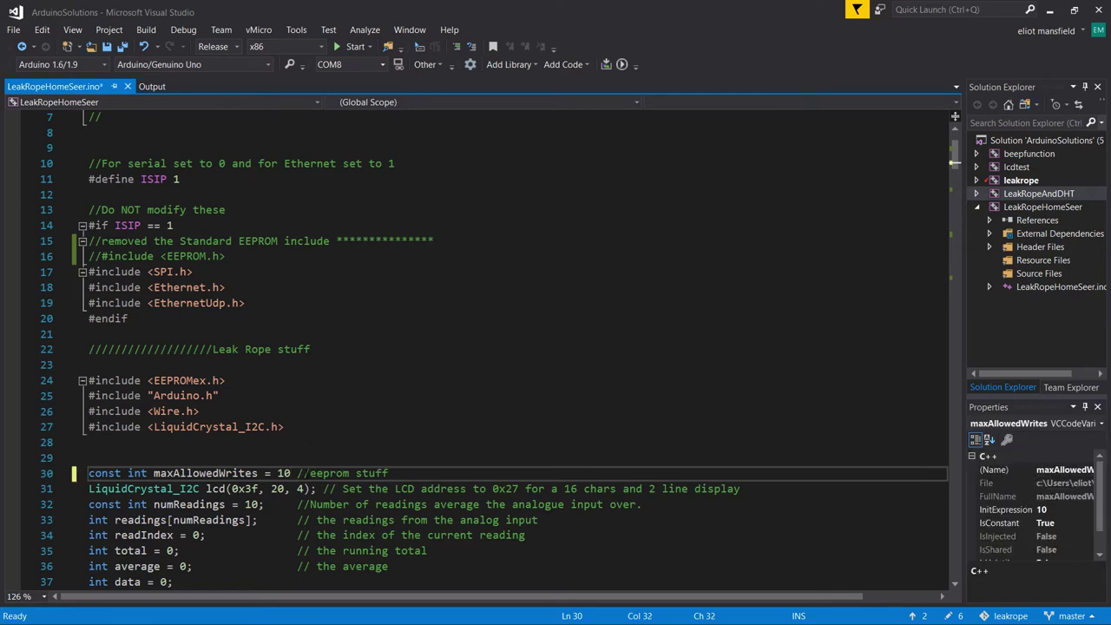
click(309, 441)
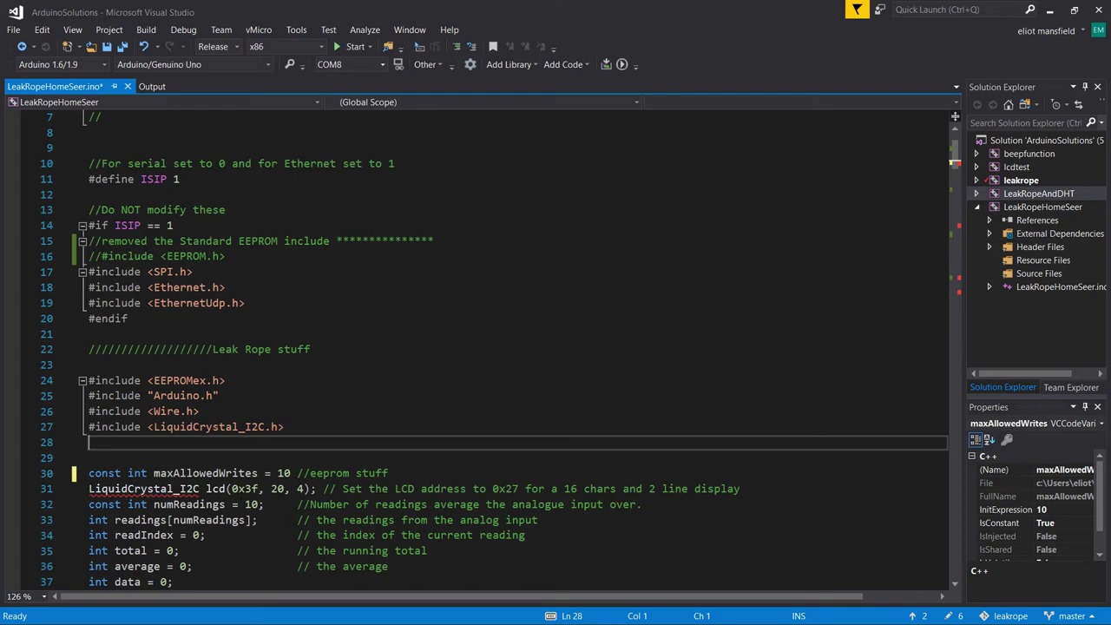
mouse_move(148, 488)
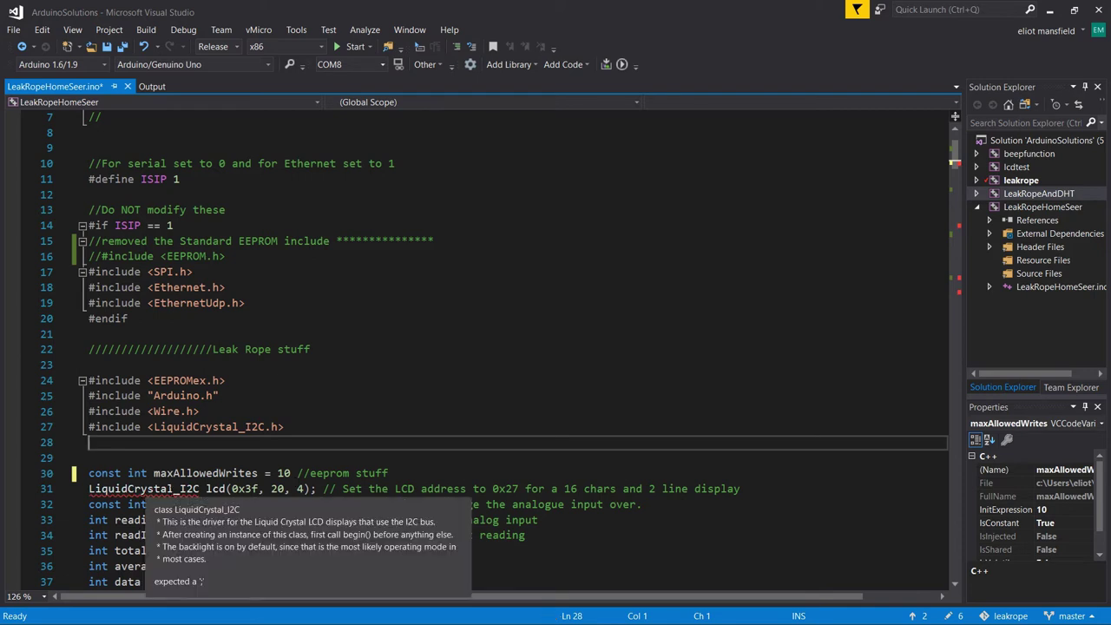
click(291, 473)
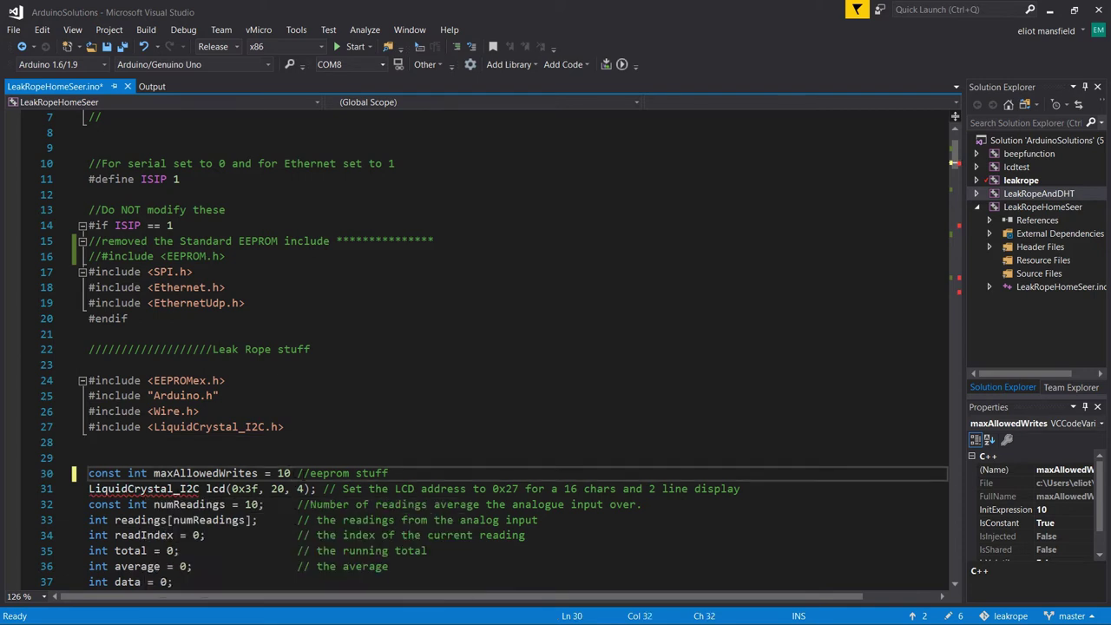
text(;)
Step: Comment out the four Leak Rope include lines twice, and uncomment them again
drag(287, 426, 86, 380)
click(459, 47)
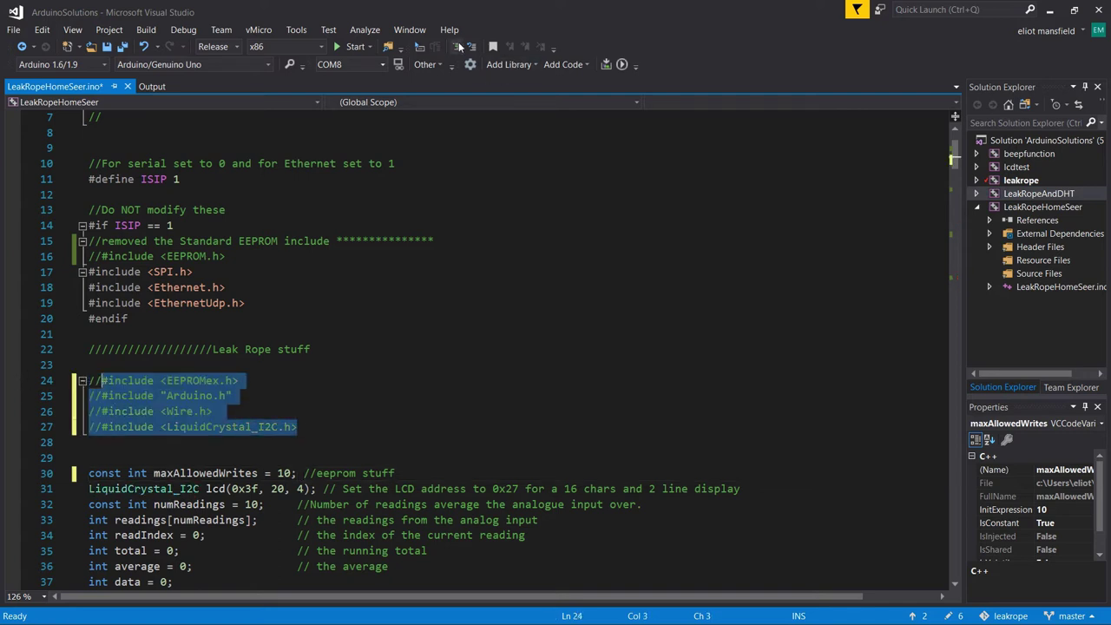
click(459, 47)
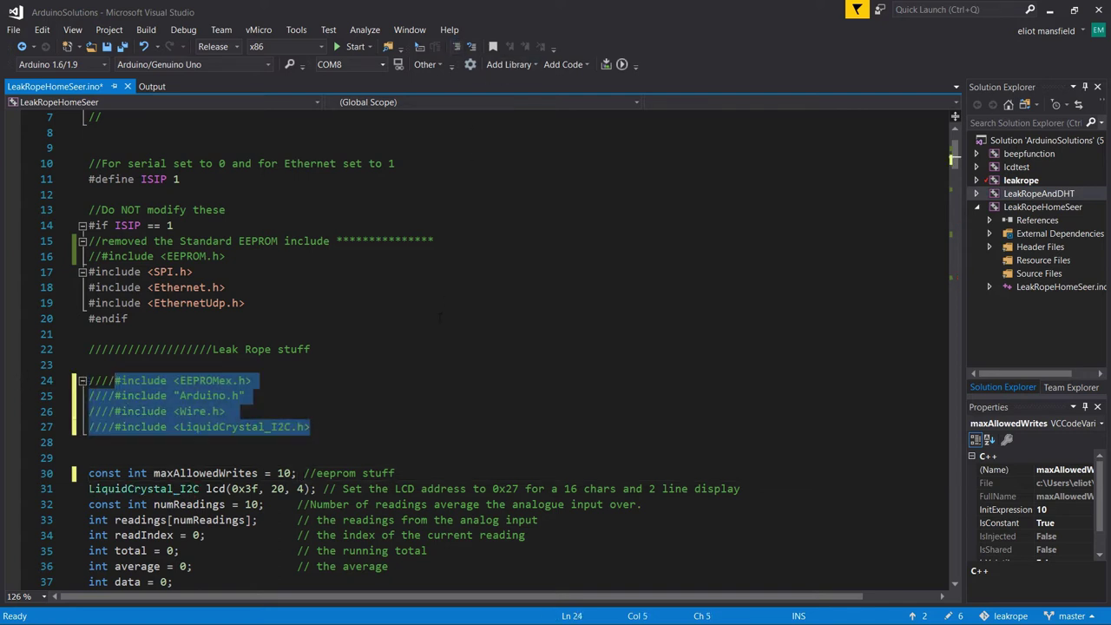
click(474, 47)
click(474, 47)
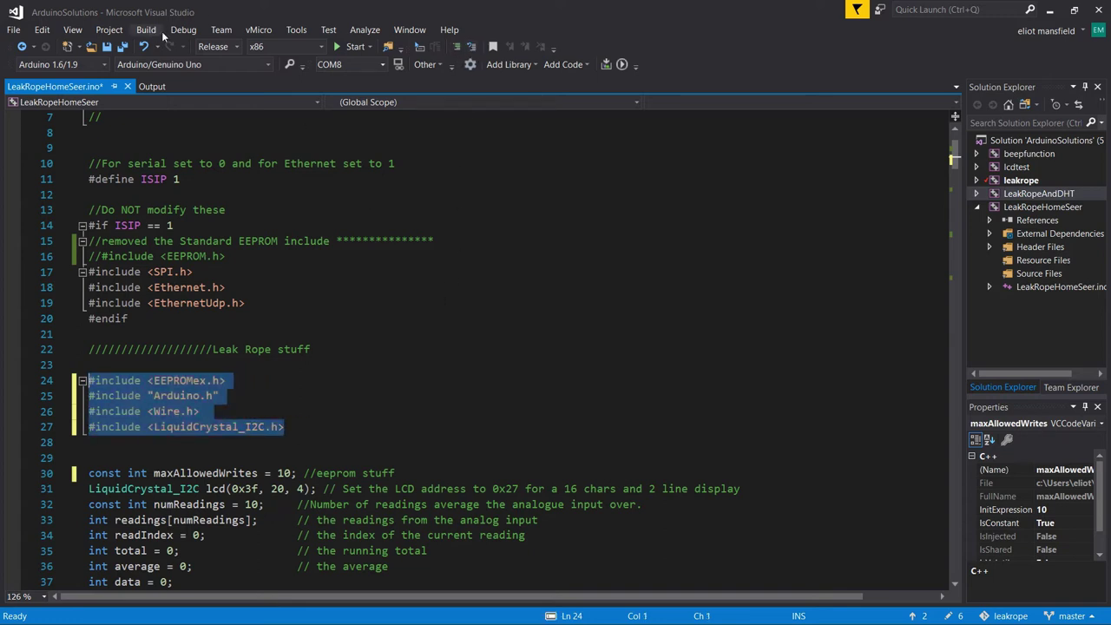
Step: View the vMicro options for boards, libraries, building and uploading, and return to the start of the sketch
click(263, 33)
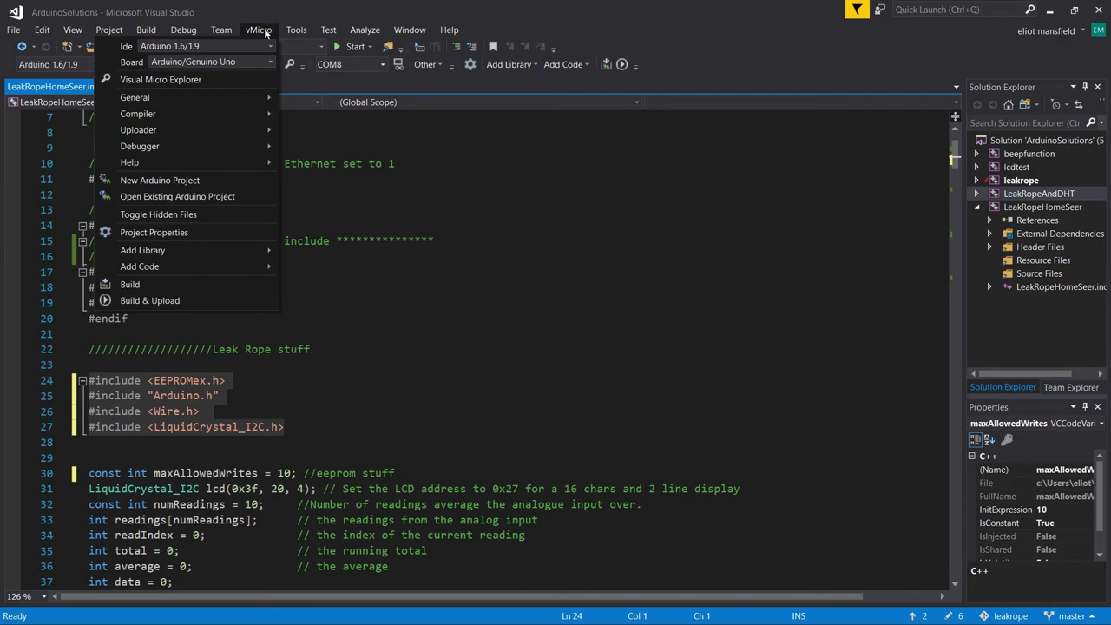
click(265, 32)
click(608, 291)
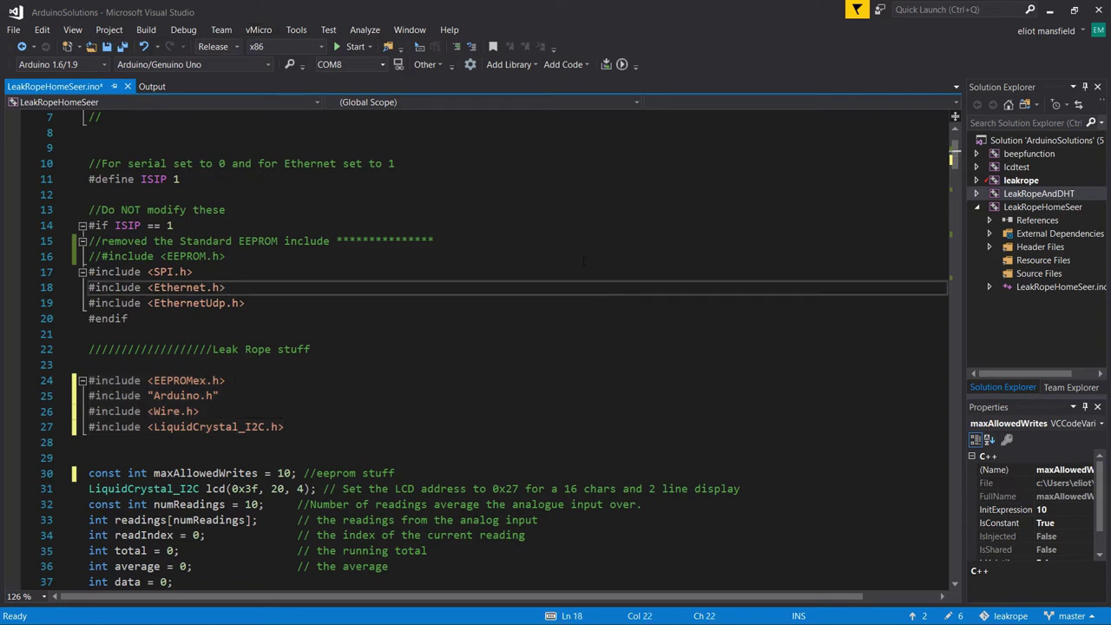
scroll(583, 261, down, 4)
scroll(584, 261, up, 4)
scroll(583, 261, up, 2)
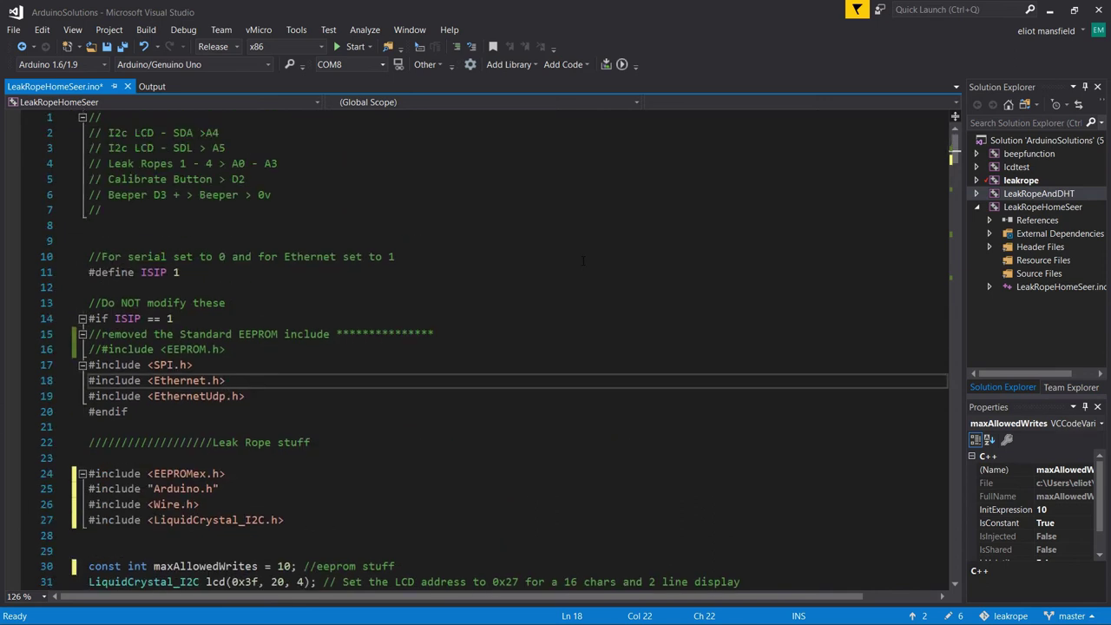